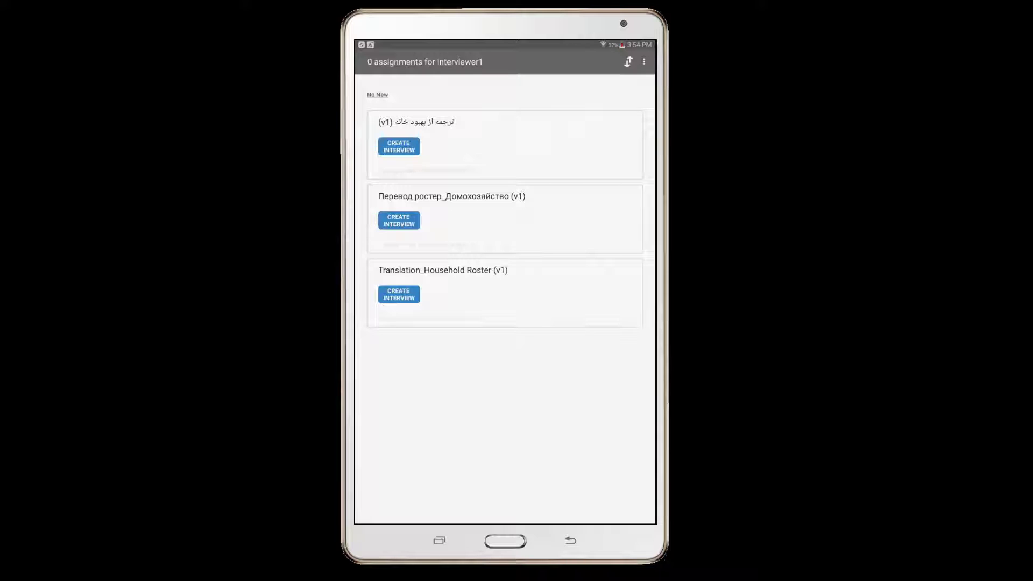
Start an interview from the Russian household roster questionnaire, then return to the dashboard.
{"action": "left_click", "coordinate": [398, 220]}
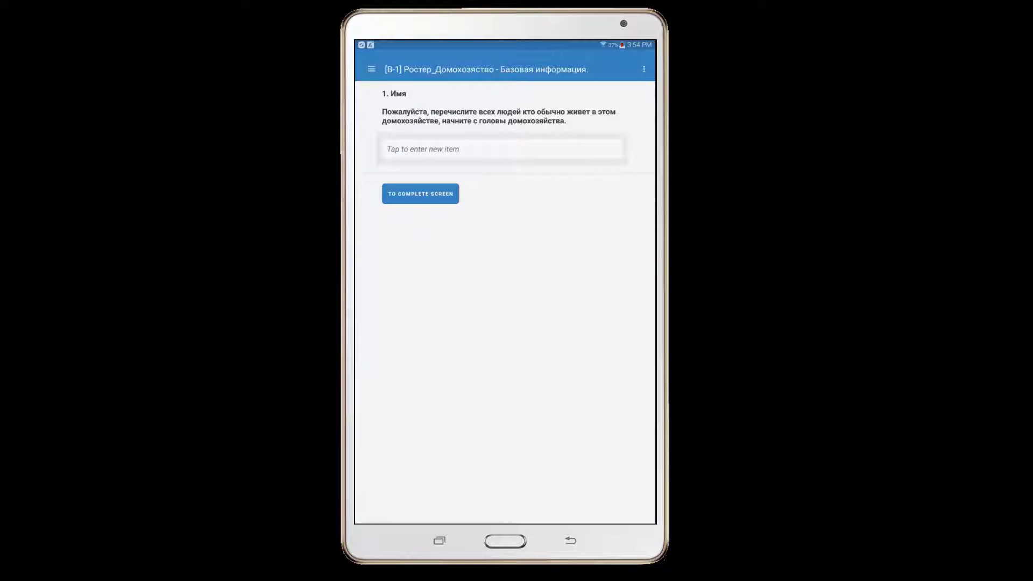
{"action": "left_click", "coordinate": [644, 69]}
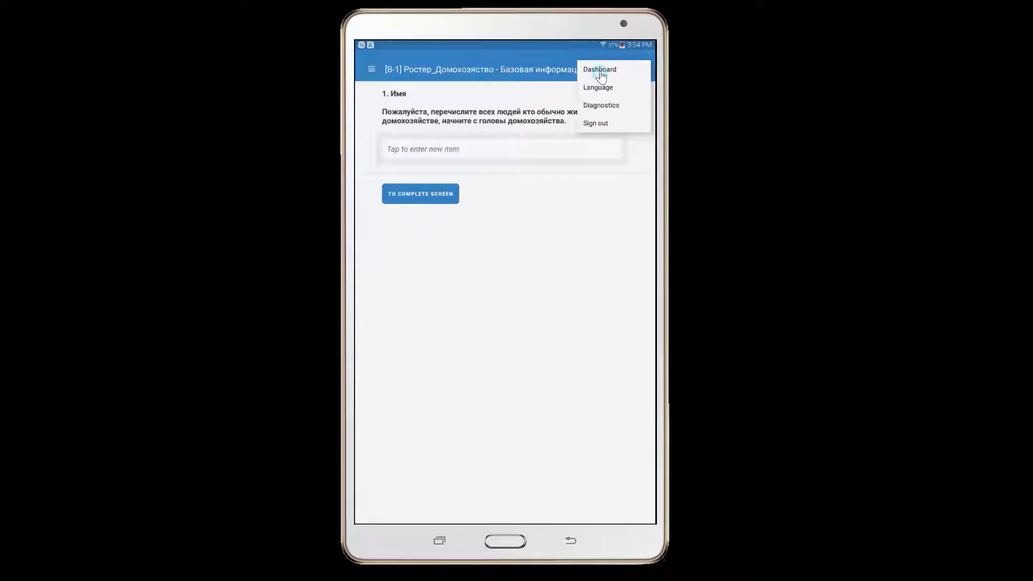
{"action": "left_click", "coordinate": [600, 71]}
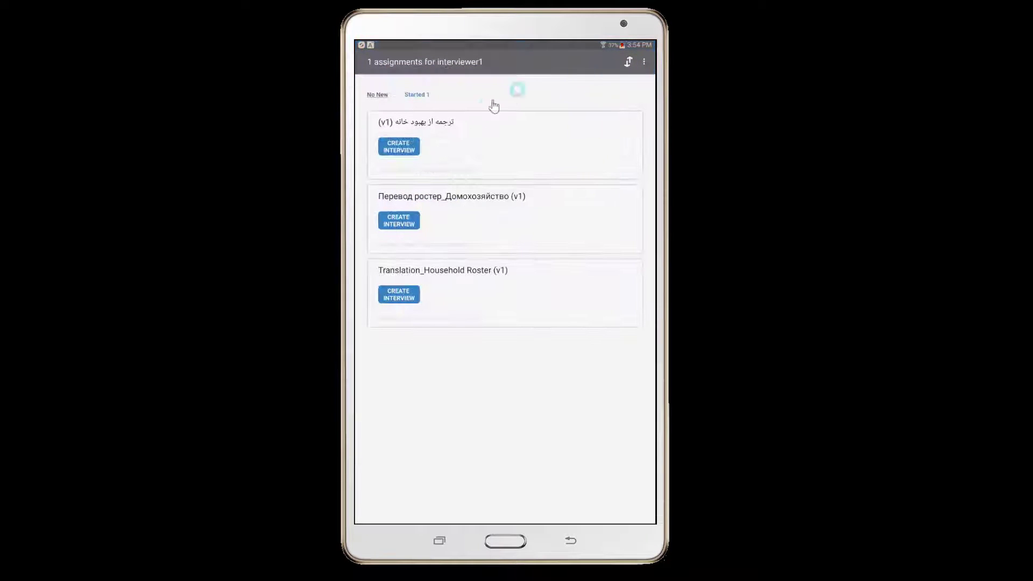
Start a Translation_Household Roster interview and add 'Please confirm that this is correct.' to question 5's error message.
{"action": "left_click", "coordinate": [401, 295]}
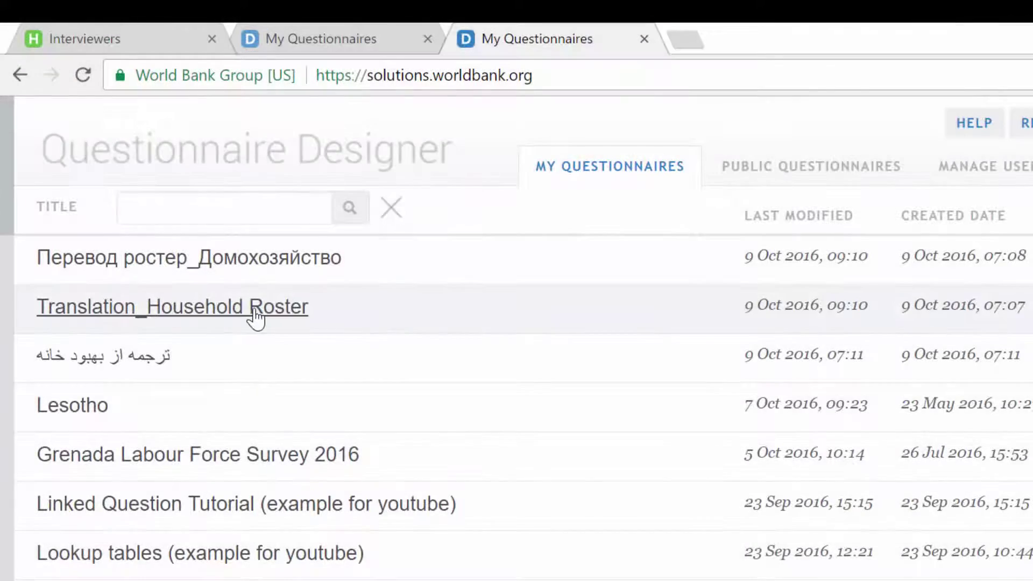
{"action": "left_click", "coordinate": [255, 316]}
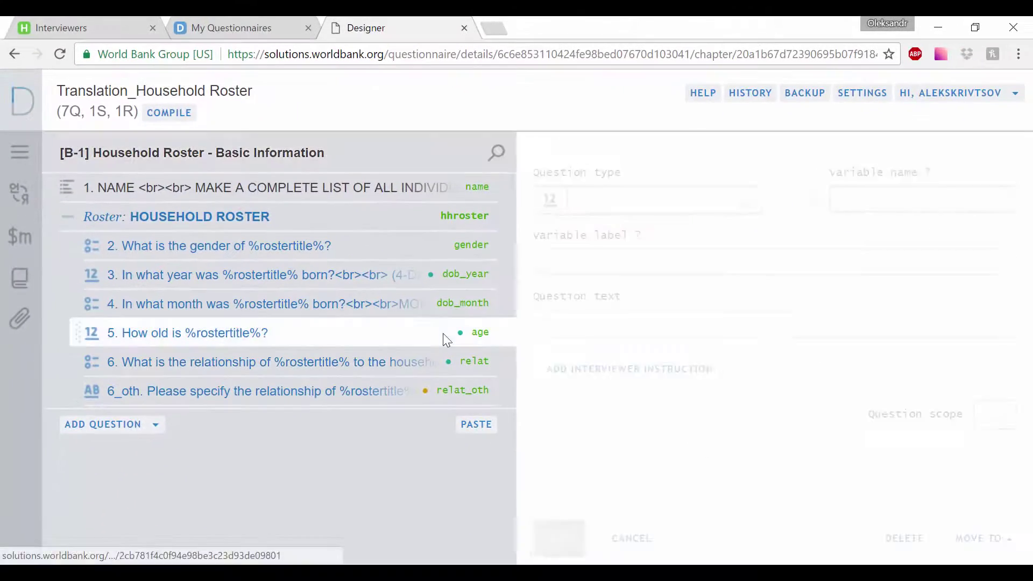
{"action": "scroll", "coordinate": [918, 398], "scroll_direction": "down", "scroll_amount": 10}
{"action": "left_click", "coordinate": [780, 386]}
{"action": "type", "text": "Please confirm that this is correct."}
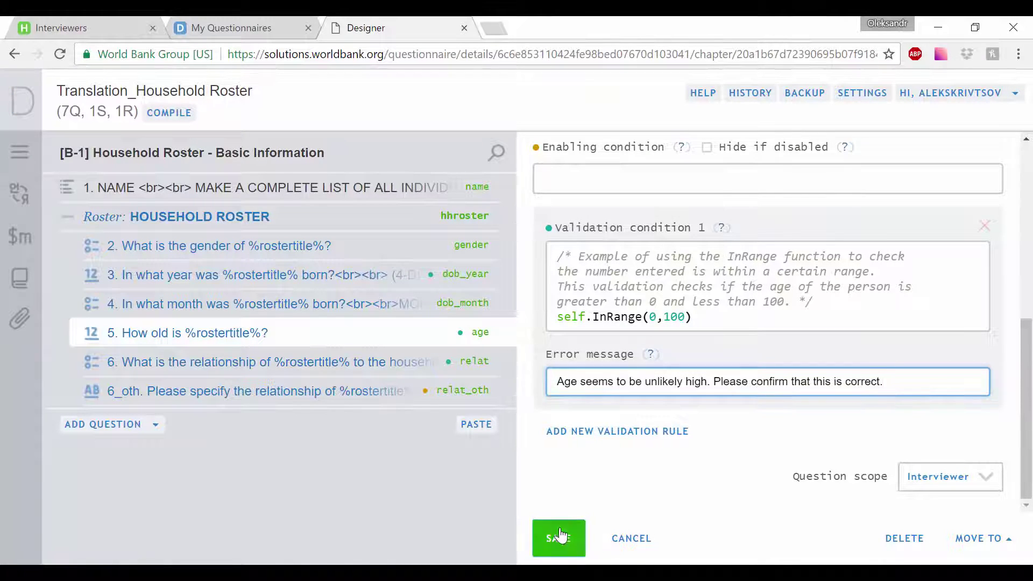
{"action": "left_click", "coordinate": [559, 536]}
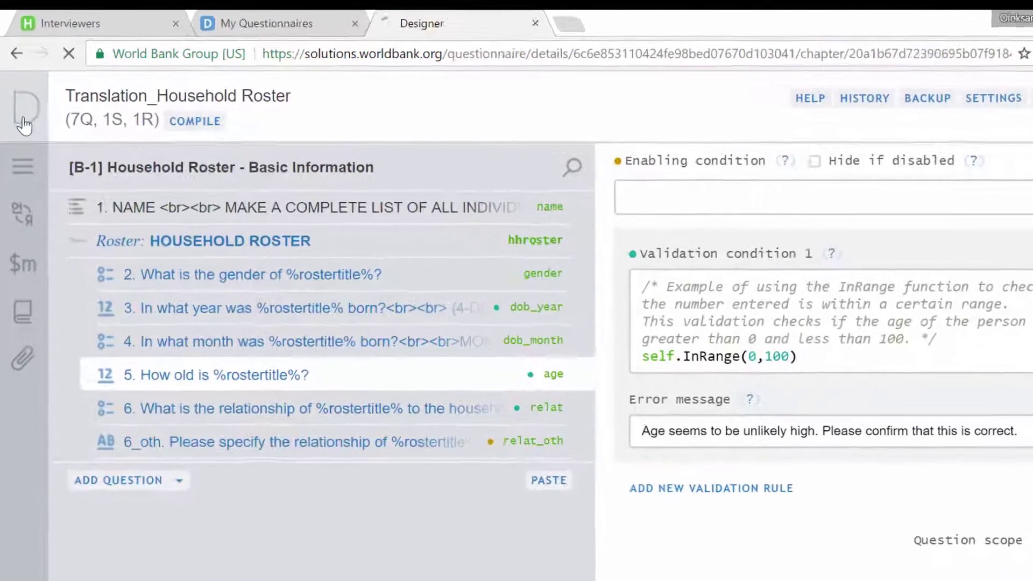
Paste the same confirmation request into question 5's error message in the Russian questionnaire.
{"action": "left_click", "coordinate": [23, 110]}
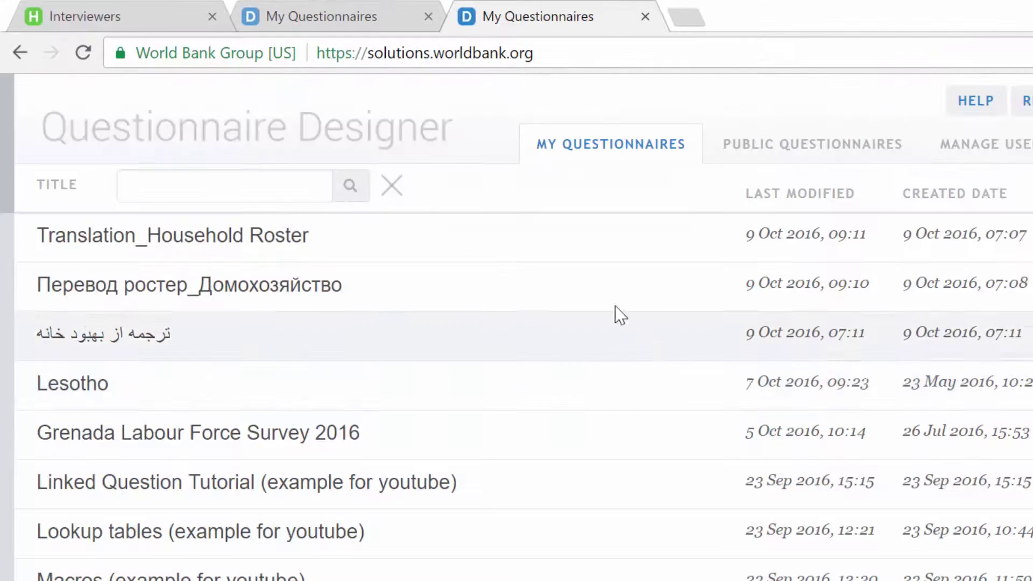
{"action": "left_click", "coordinate": [301, 287]}
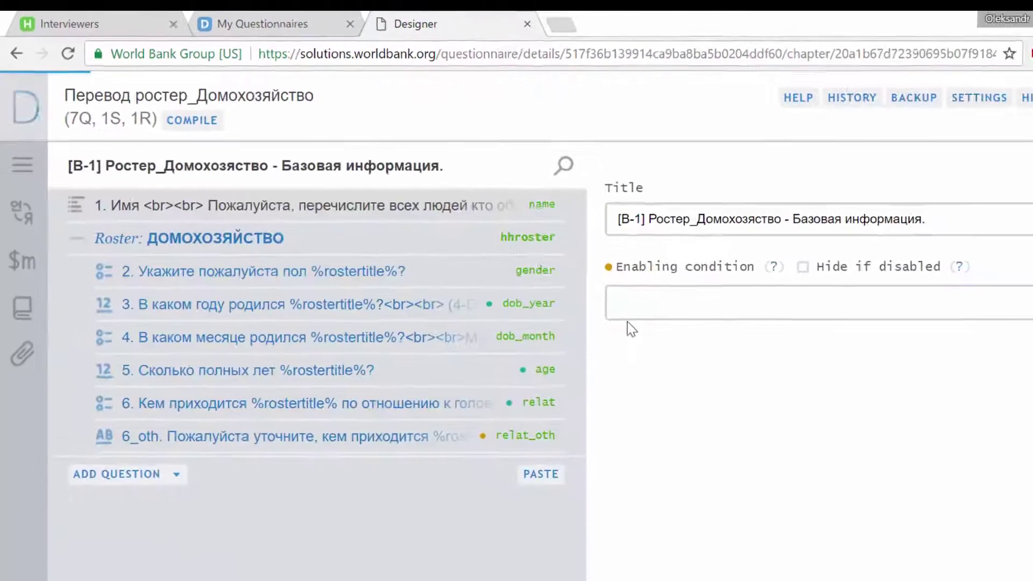
{"action": "left_click", "coordinate": [422, 372]}
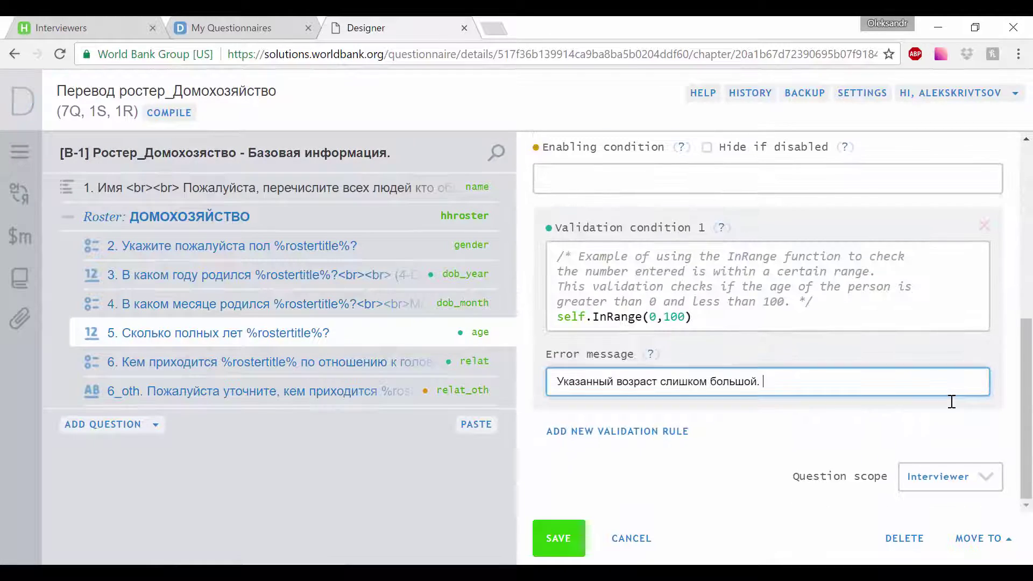
{"action": "type", "text": "Пожалуйста, уточните свой ответ"}
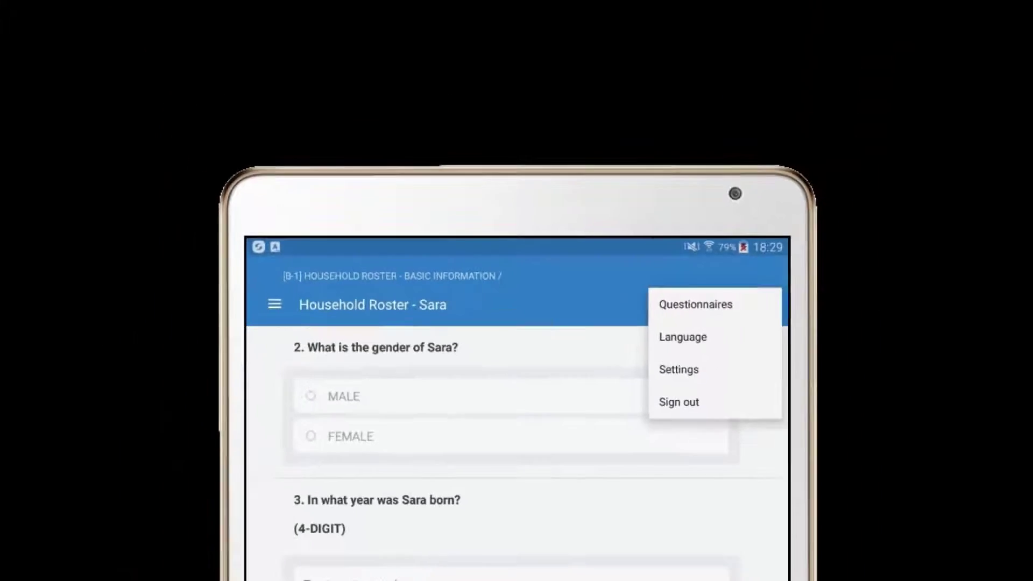
Show the interview's available languages from the ⋮ menu.
{"action": "left_click", "coordinate": [741, 217]}
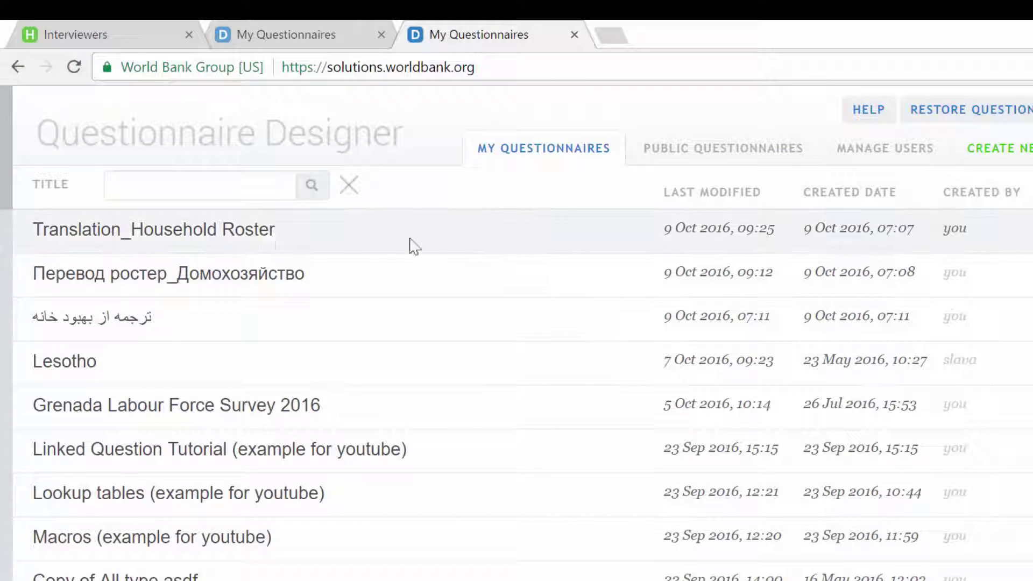
Download Translation_Household Roster's EXCEL (XLSX) translation template and open it in Excel.
{"action": "left_click", "coordinate": [229, 233]}
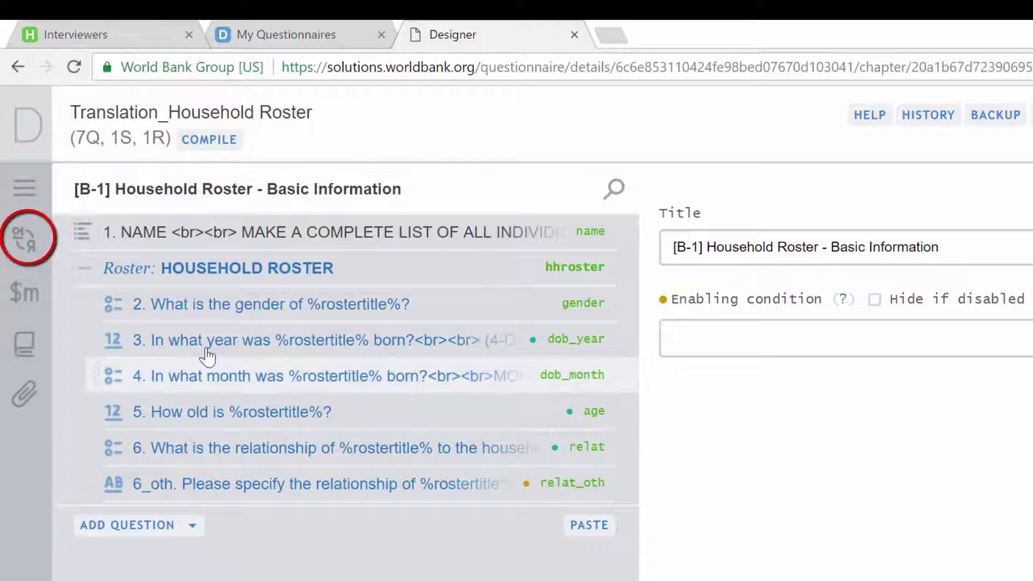
{"action": "left_click", "coordinate": [30, 239]}
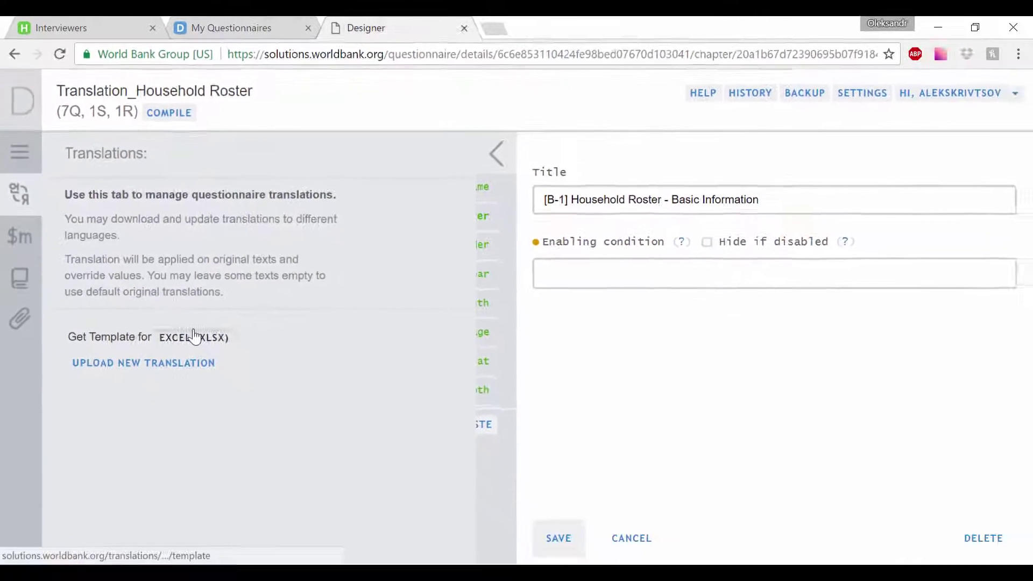
{"action": "left_click", "coordinate": [195, 337]}
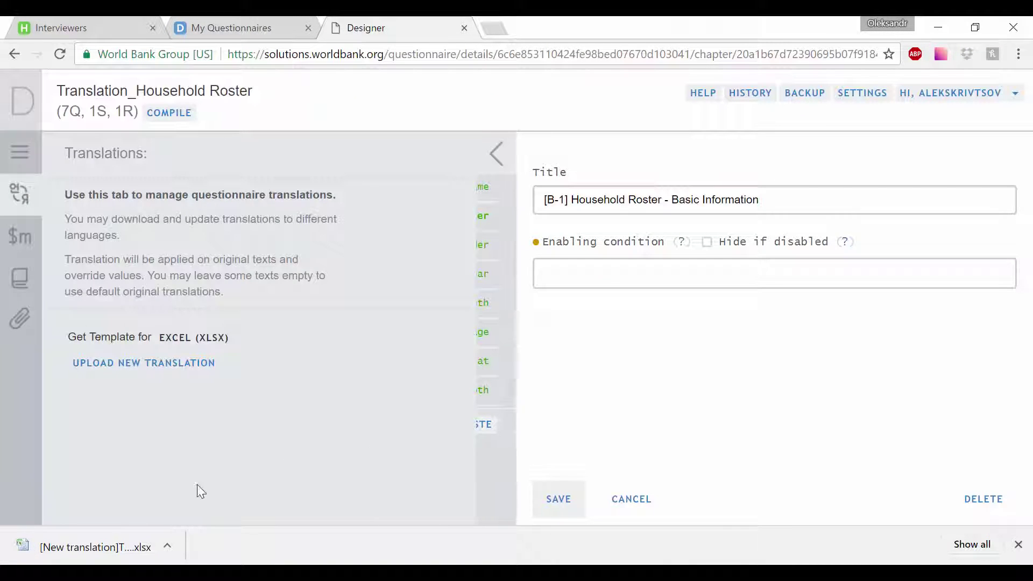
{"action": "left_click", "coordinate": [99, 547]}
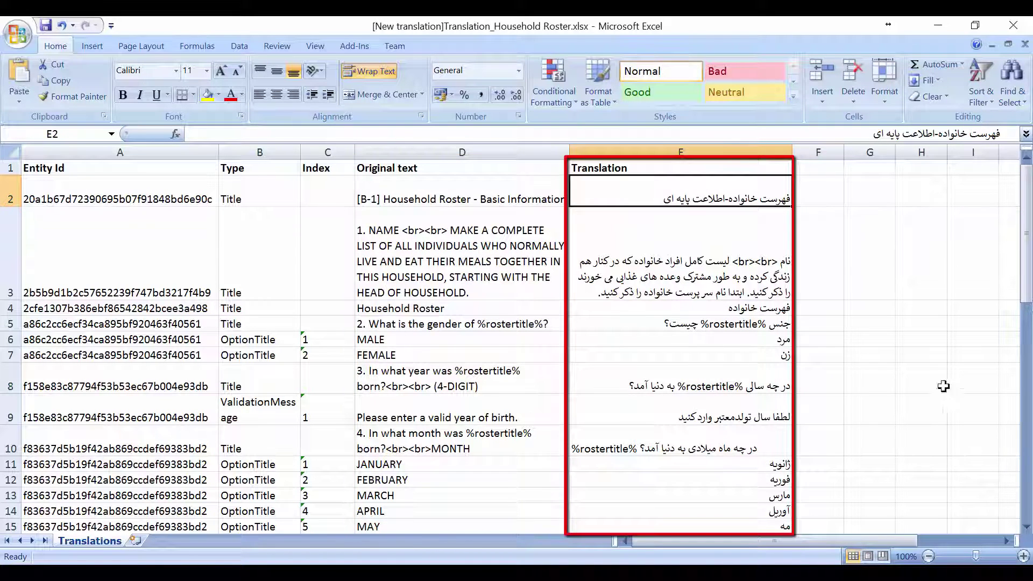
Save the Farsi-filled workbook in Downloads as '(فارسی)Trying Translation_Househ.xlsx'.
{"action": "left_click", "coordinate": [18, 34]}
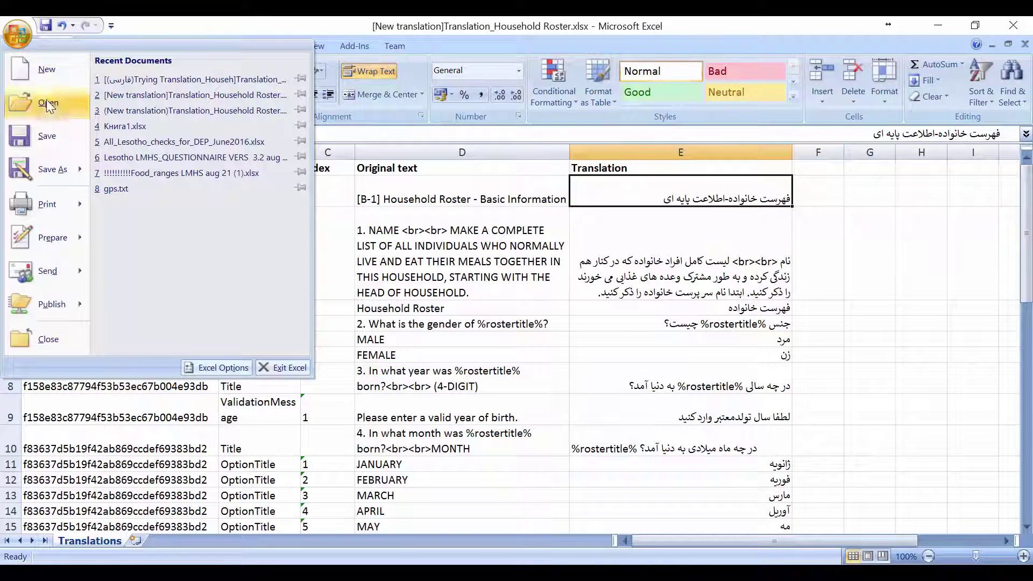
{"action": "left_click", "coordinate": [52, 169]}
{"action": "left_click", "coordinate": [67, 130]}
{"action": "left_click", "coordinate": [173, 286]}
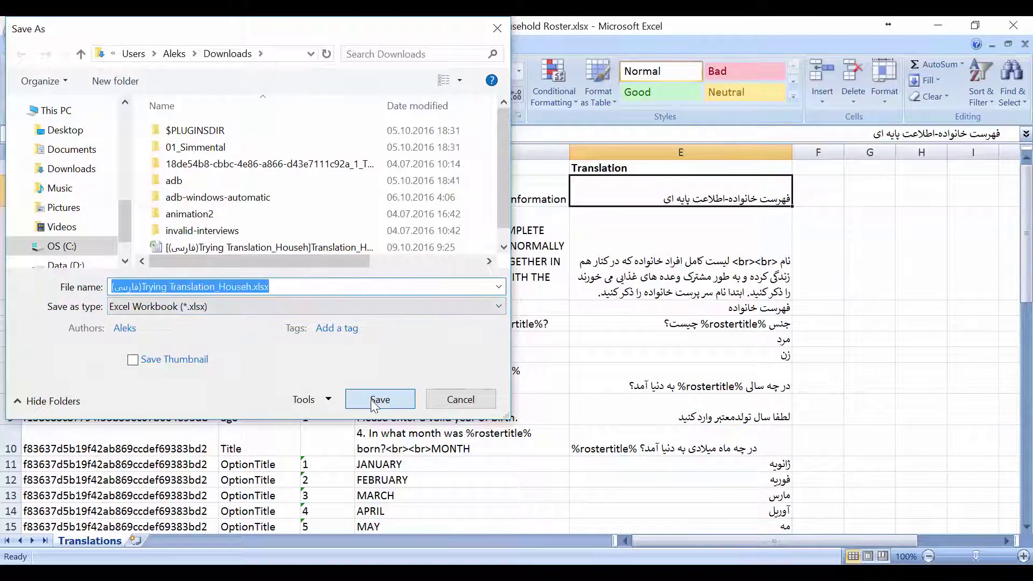
{"action": "left_click", "coordinate": [377, 401]}
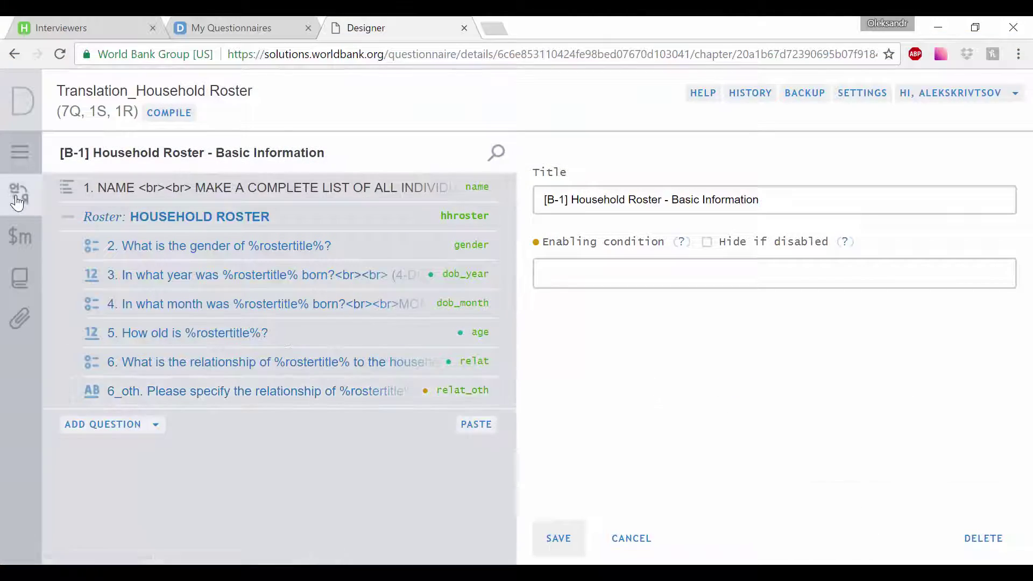
Upload the Farsi, Ukrainian and Russian Household .xlsx files as new translations.
{"action": "left_click", "coordinate": [22, 197]}
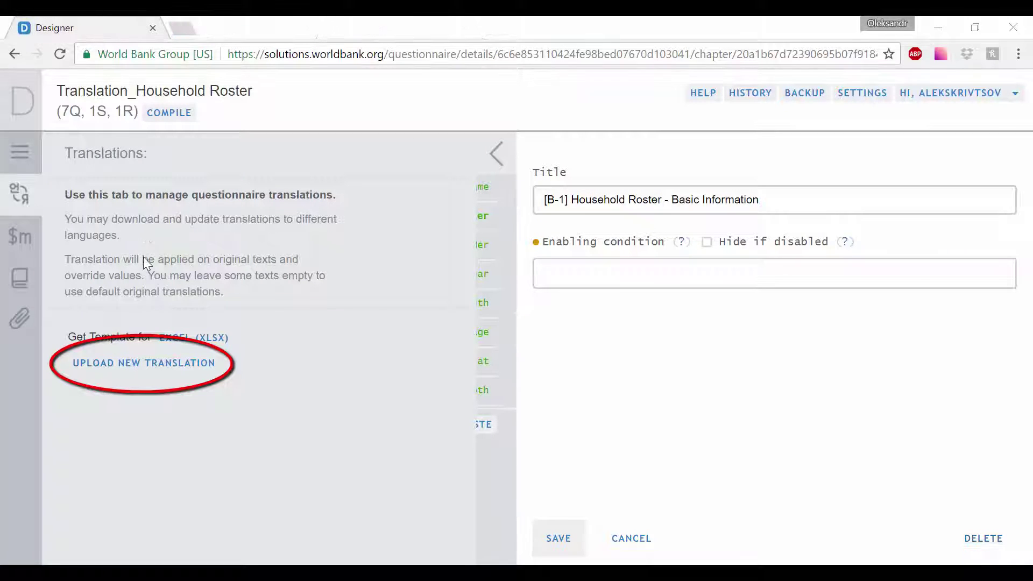
{"action": "left_click", "coordinate": [176, 363]}
{"action": "left_click", "coordinate": [232, 168]}
{"action": "left_click", "coordinate": [372, 376]}
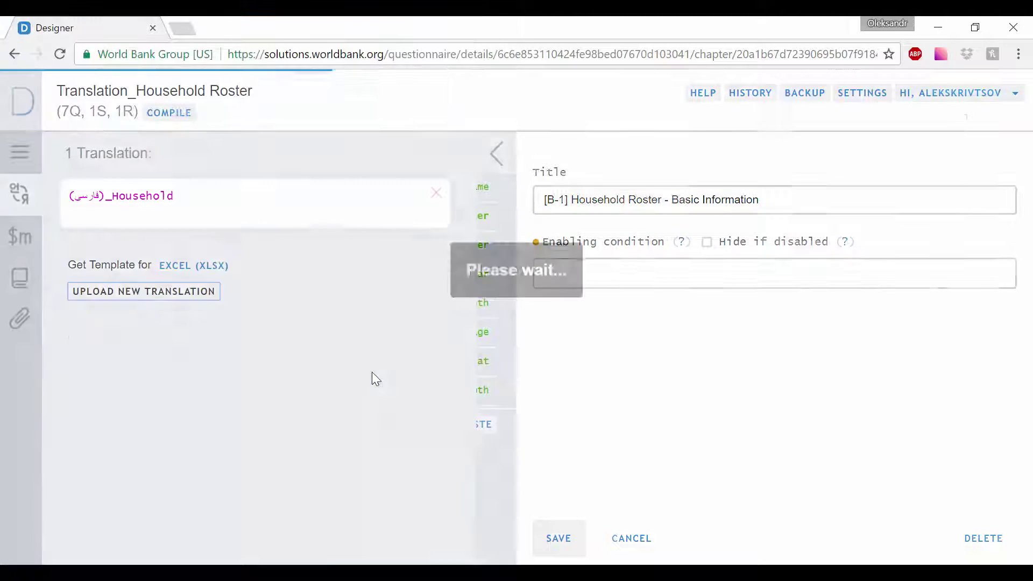
{"action": "left_click", "coordinate": [186, 297]}
{"action": "left_click", "coordinate": [226, 148]}
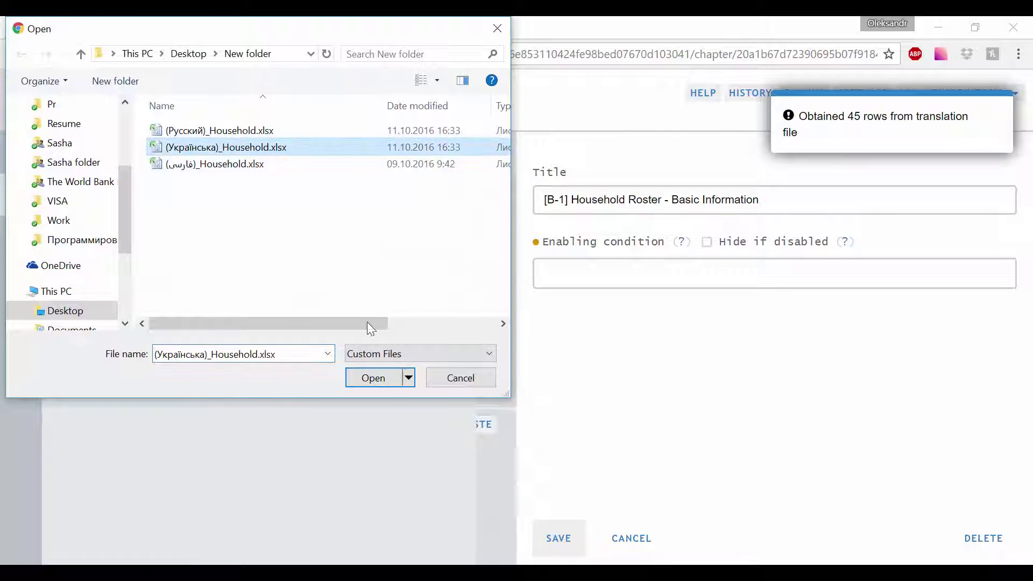
{"action": "left_click", "coordinate": [377, 378]}
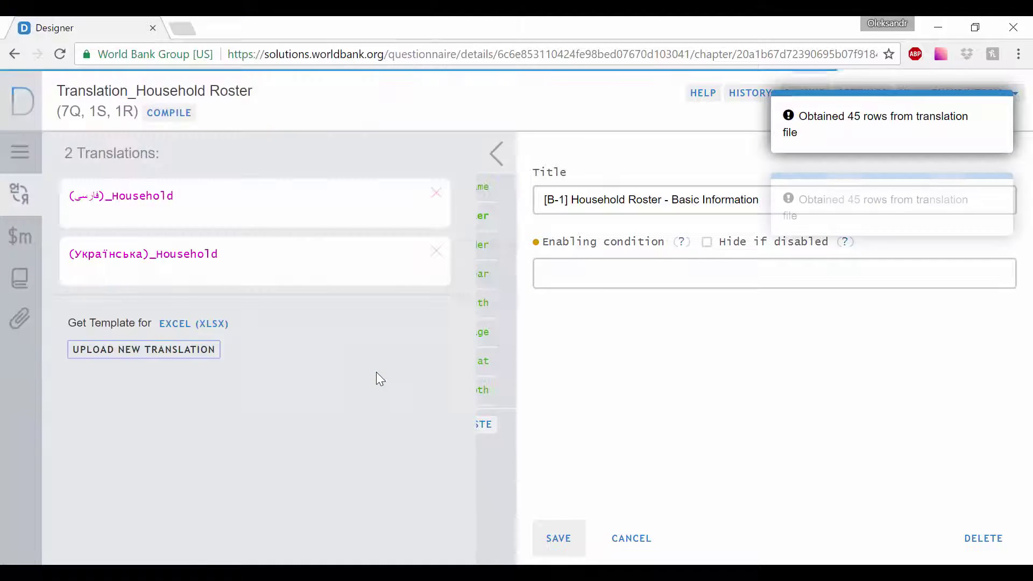
{"action": "left_click", "coordinate": [191, 352]}
{"action": "left_click", "coordinate": [249, 132]}
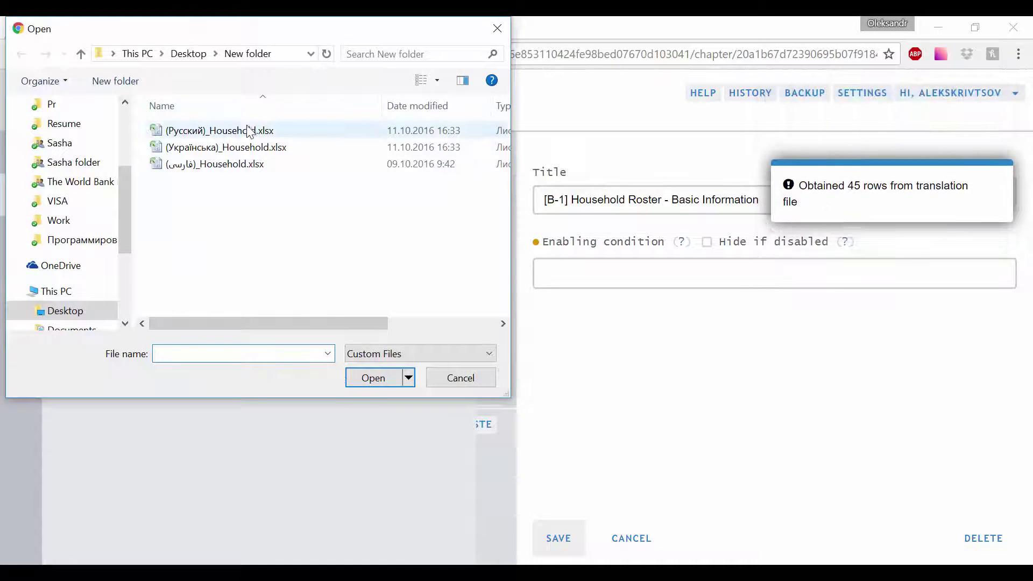
{"action": "left_click", "coordinate": [374, 378]}
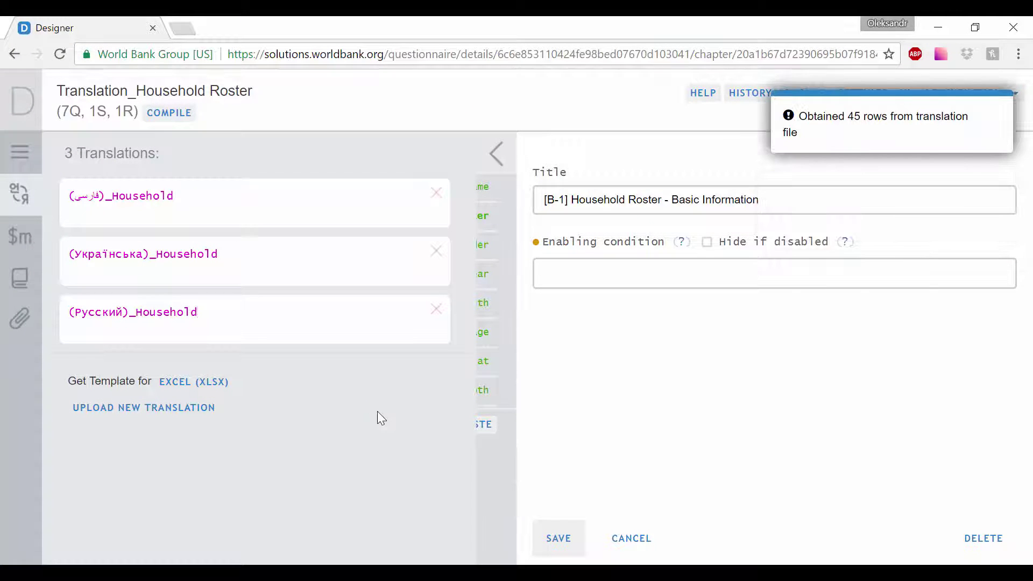
{"action": "mouse_move", "coordinate": [395, 191]}
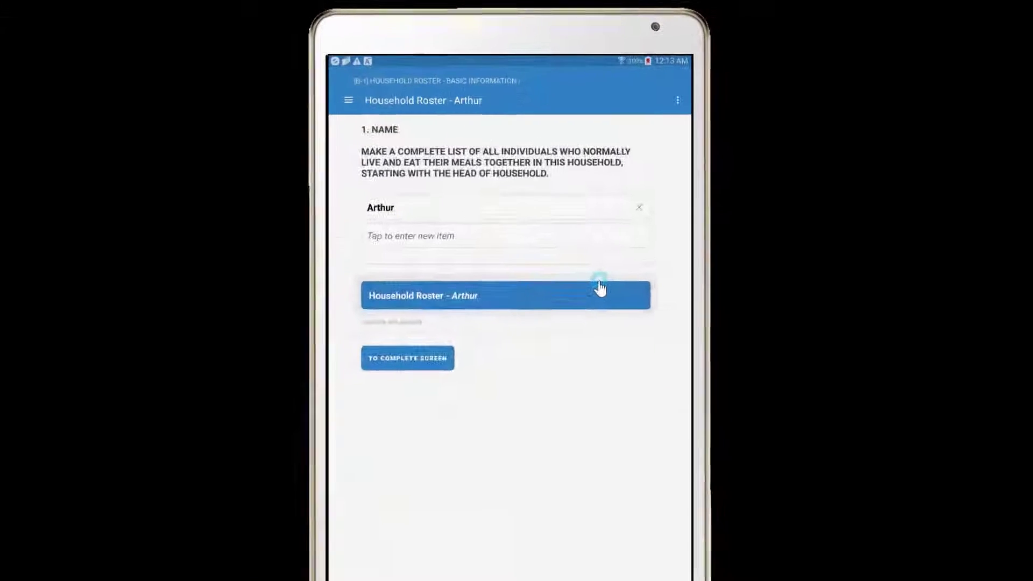
Open the first household member's questions and switch the interview language to Household_(فارسی).
{"action": "left_click", "coordinate": [599, 286]}
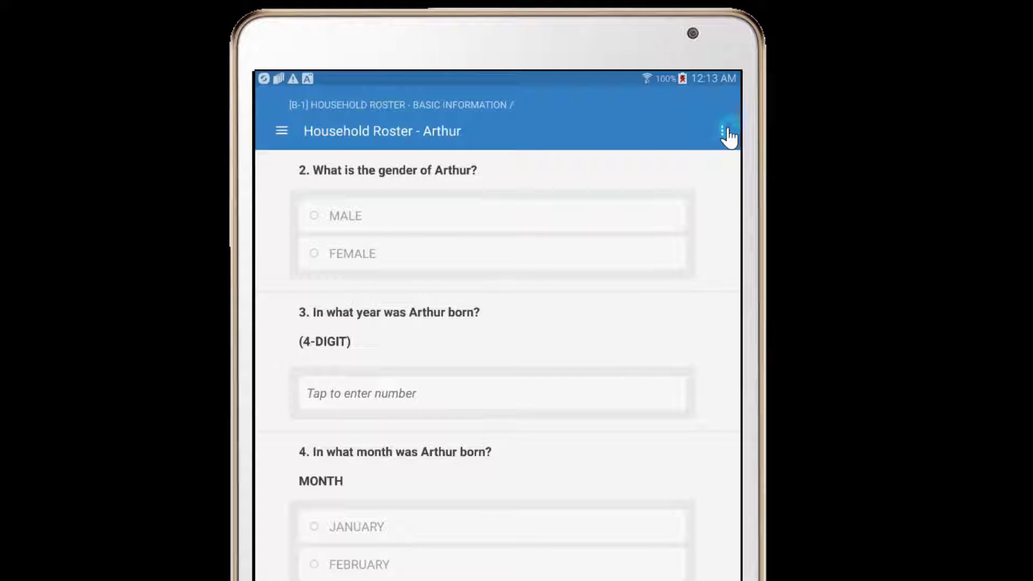
{"action": "left_click", "coordinate": [725, 132]}
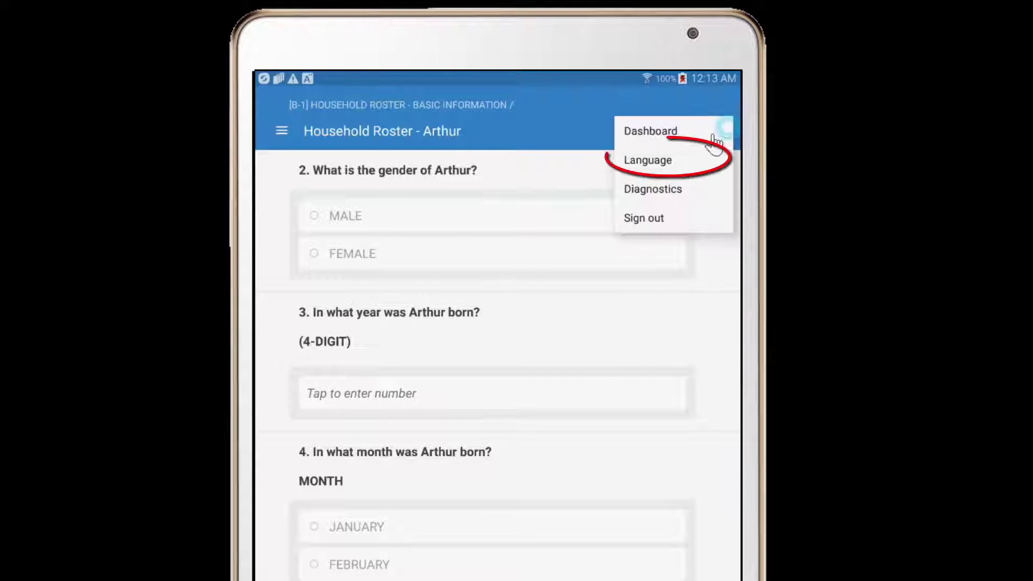
{"action": "left_click", "coordinate": [669, 161]}
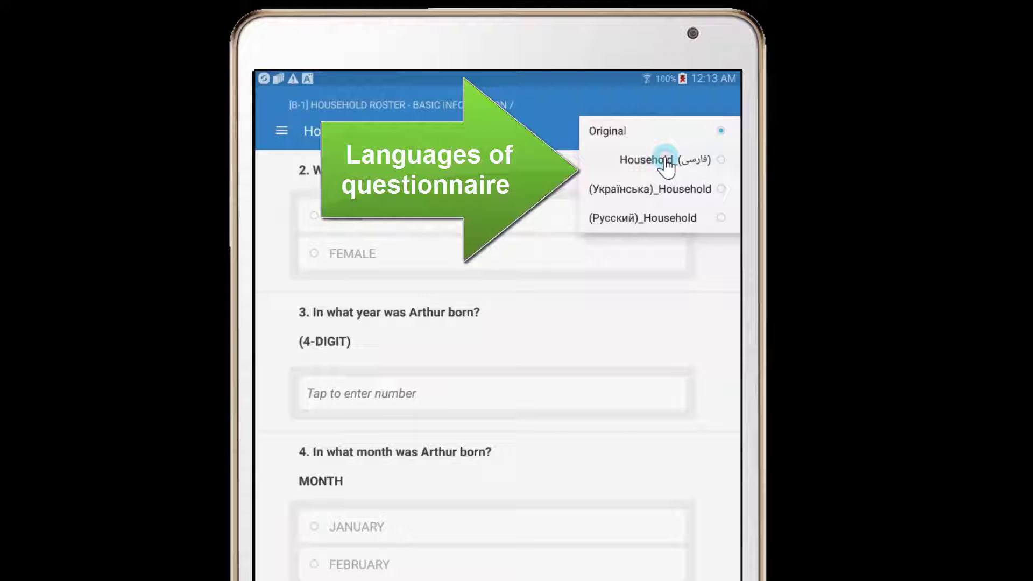
{"action": "left_click", "coordinate": [666, 160]}
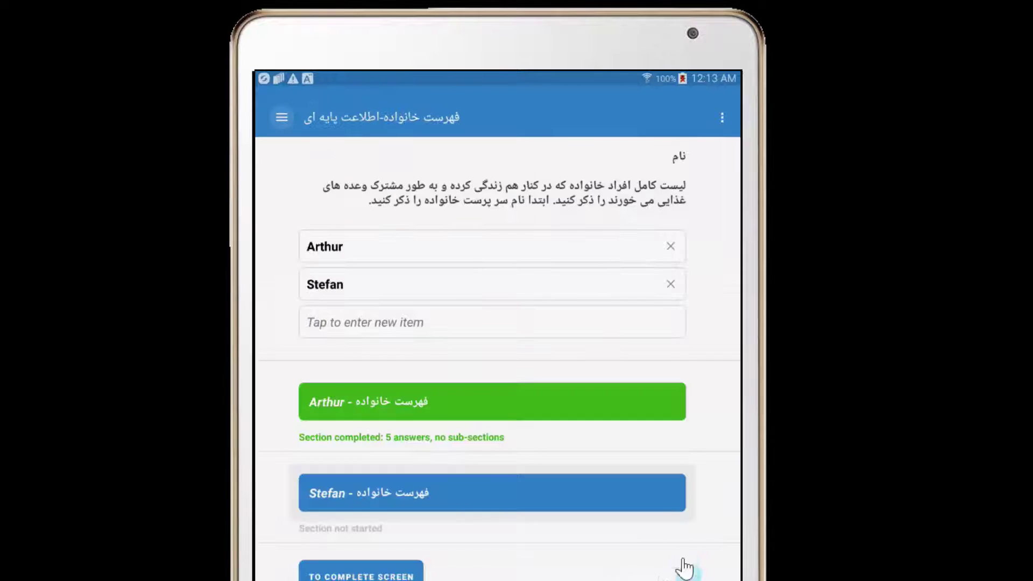
Open the second member's section and switch the language to (Русский)_Household.
{"action": "left_click", "coordinate": [649, 494]}
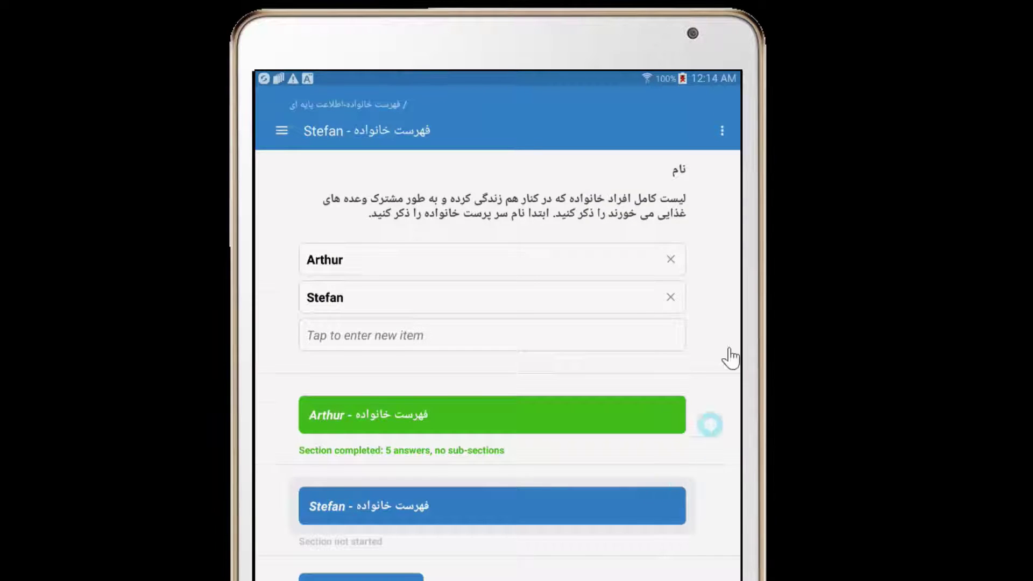
{"action": "left_click", "coordinate": [723, 132]}
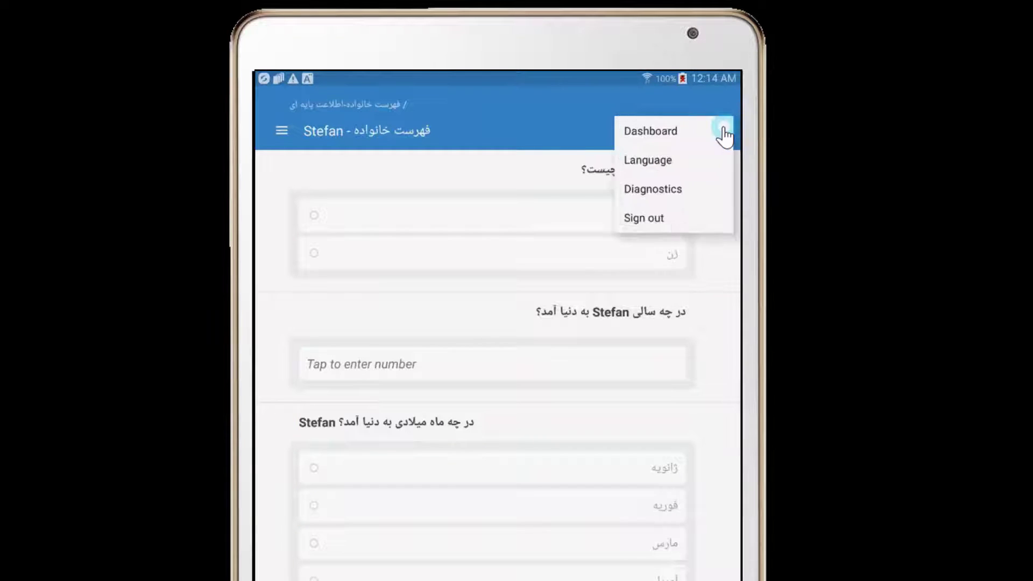
{"action": "left_click", "coordinate": [672, 161]}
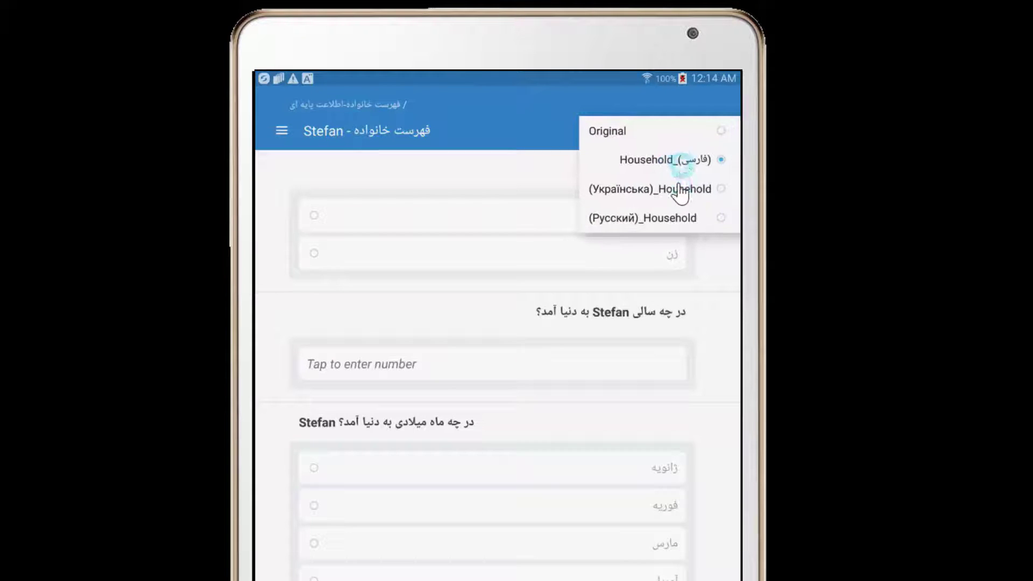
{"action": "left_click", "coordinate": [671, 215]}
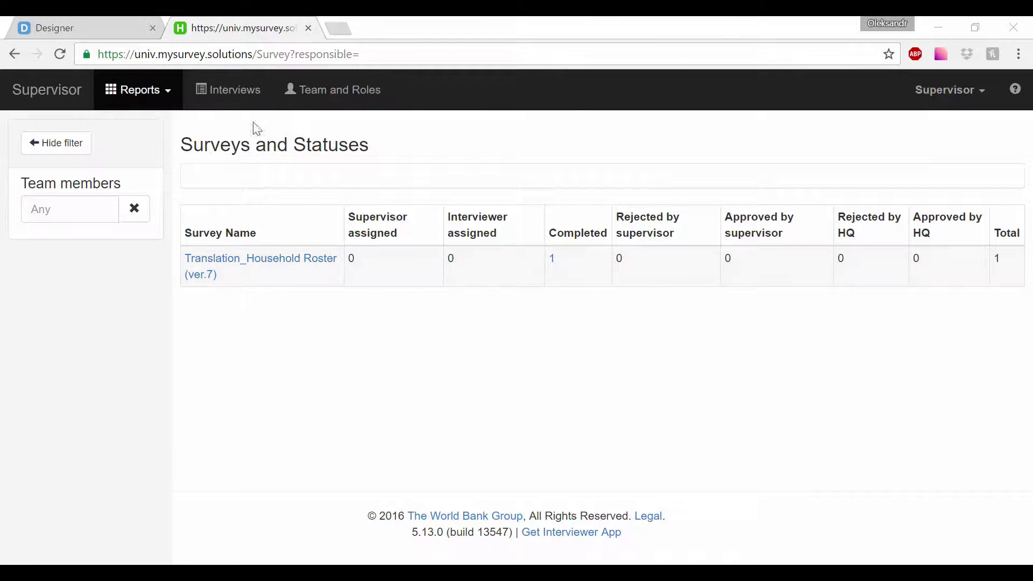
Open the completed Translation_Household Roster interview's details and list its questionnaire languages.
{"action": "left_click", "coordinate": [232, 93]}
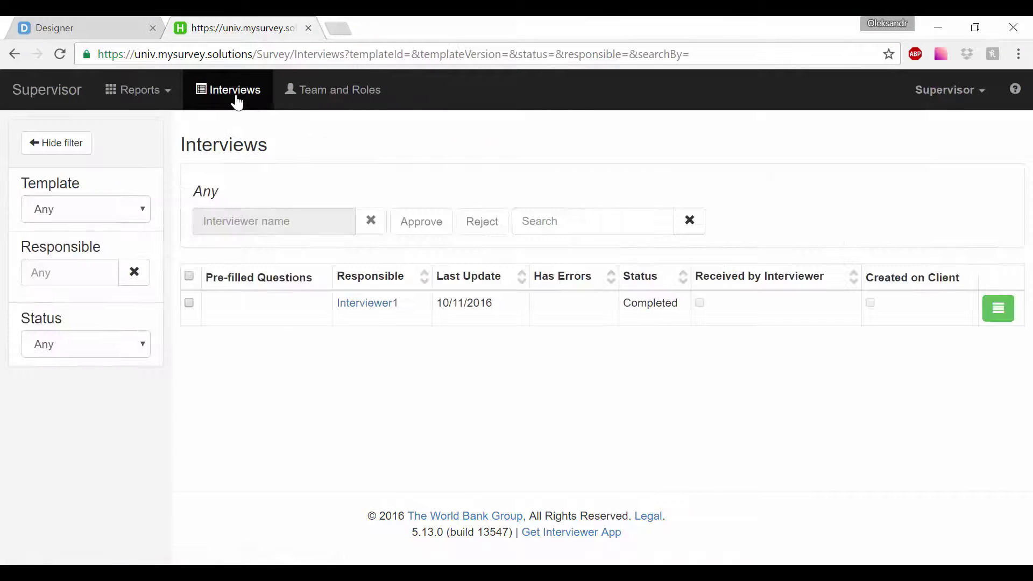
{"action": "left_click", "coordinate": [1004, 310]}
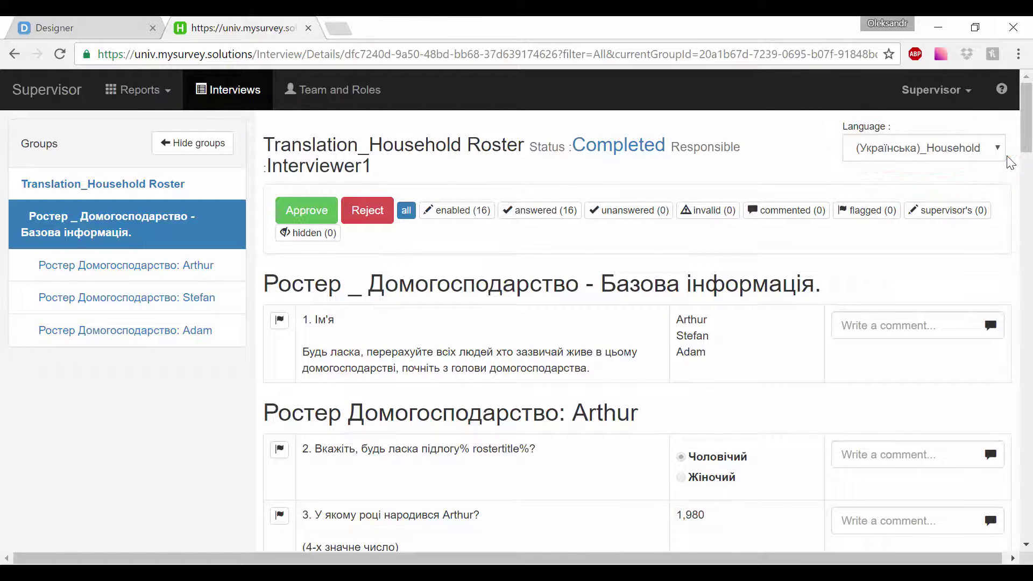
{"action": "left_click", "coordinate": [1002, 153]}
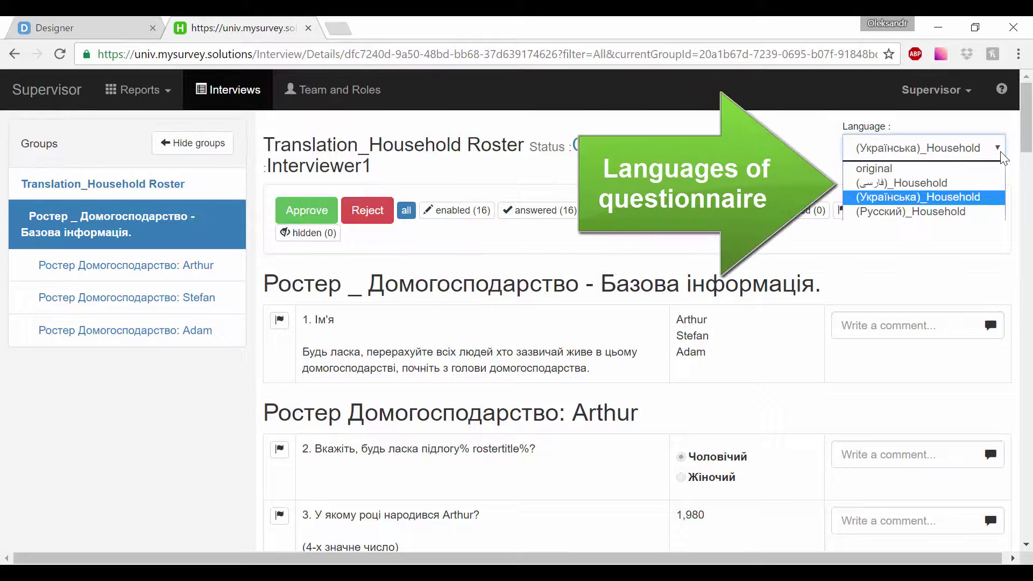